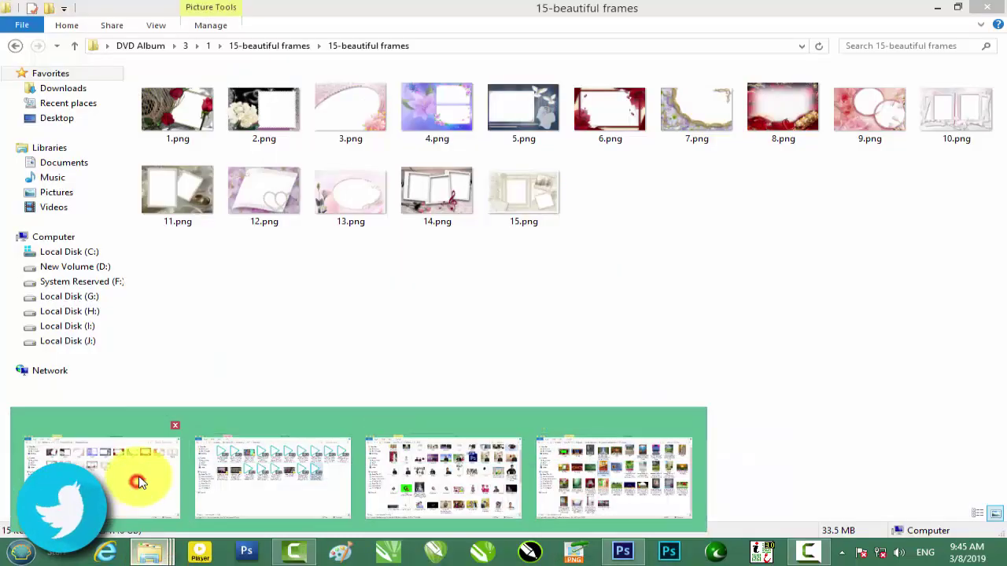
# Bring the 15-beautiful frames folder forward and select the frame 1.png
pyautogui.moveTo(148, 552)
pyautogui.click(118, 484)
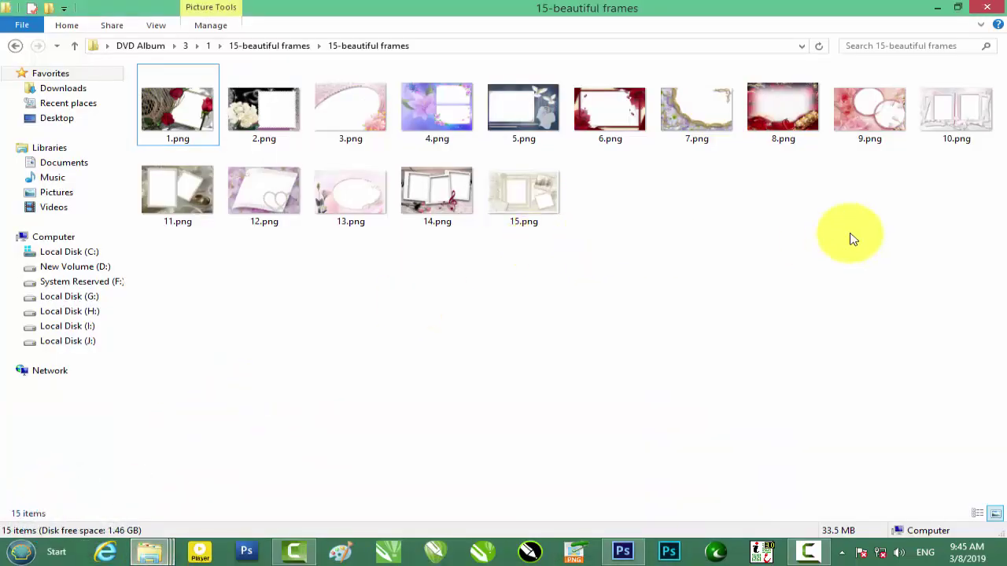
pyautogui.moveTo(930, 243); pyautogui.dragTo(140, 70)
pyautogui.click(277, 261)
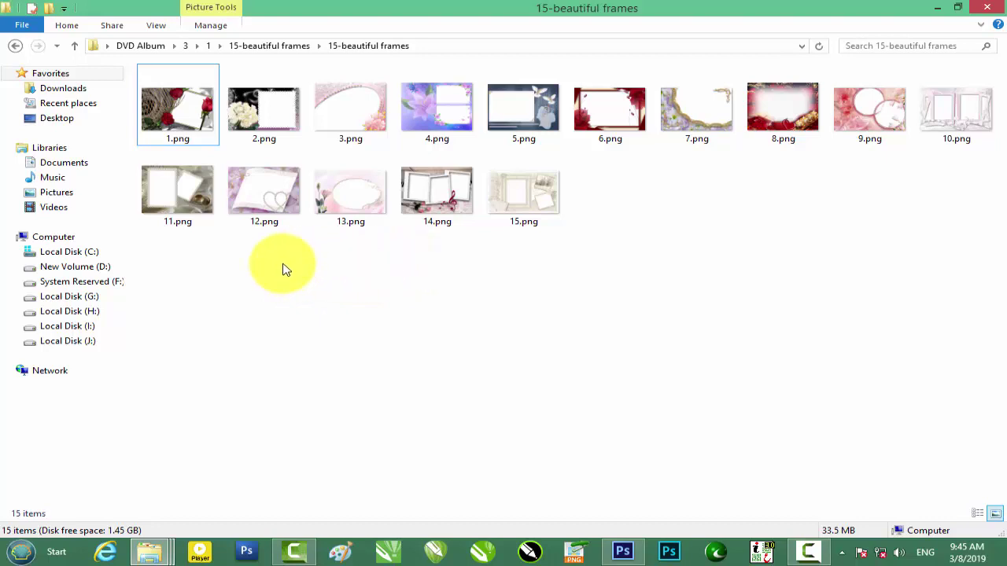
pyautogui.click(177, 108)
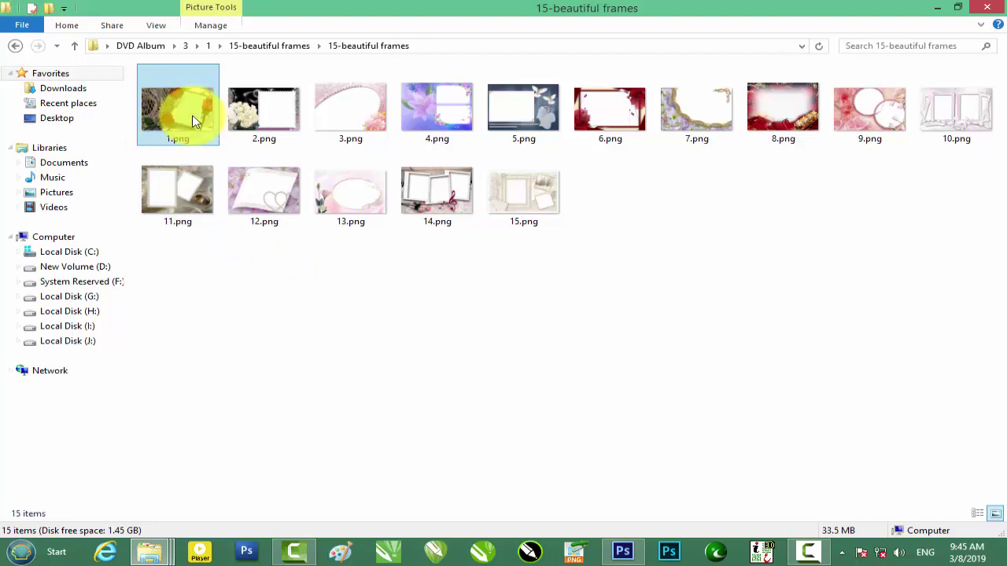
# Open the white-rose frame 2.png in Photoshop, then minimize Photoshop
pyautogui.click(280, 120)
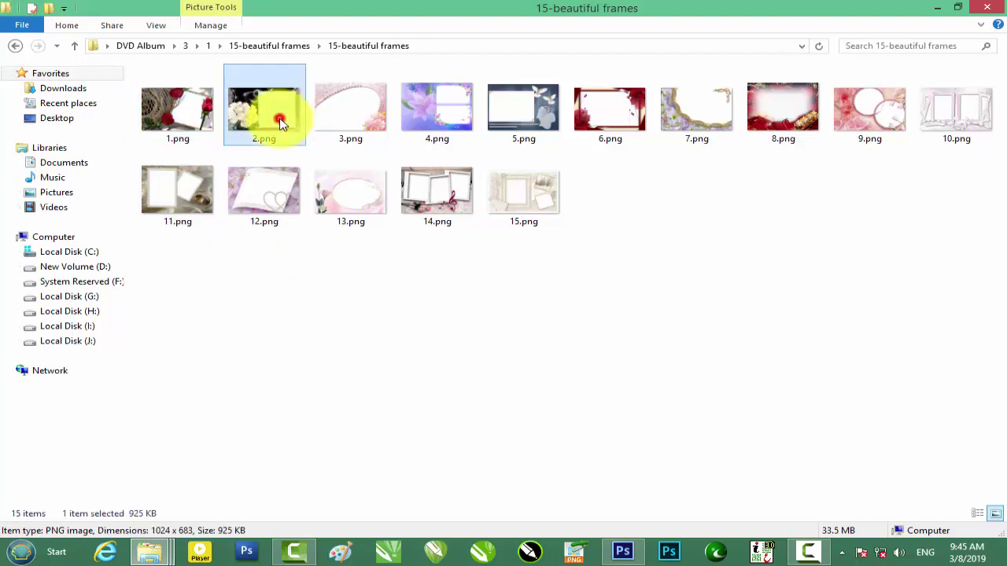
pyautogui.moveTo(273, 115); pyautogui.dragTo(633, 555)
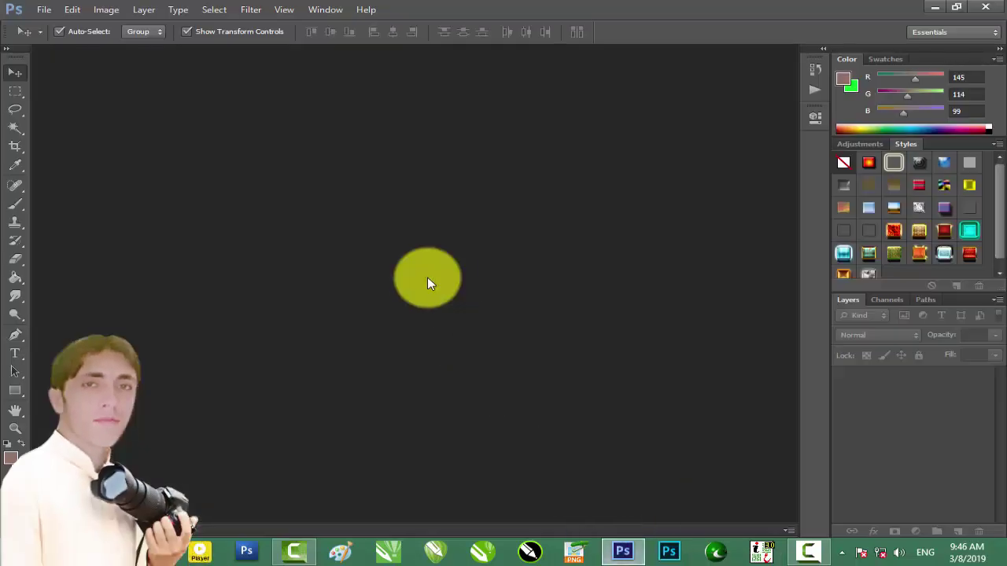
pyautogui.moveTo(633, 554); pyautogui.dragTo(427, 277)
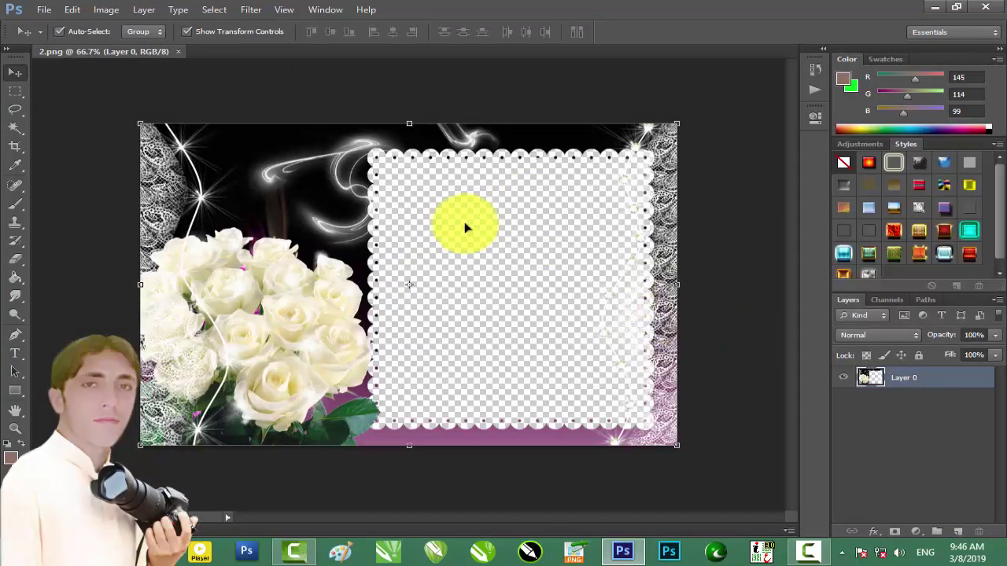
pyautogui.click(936, 9)
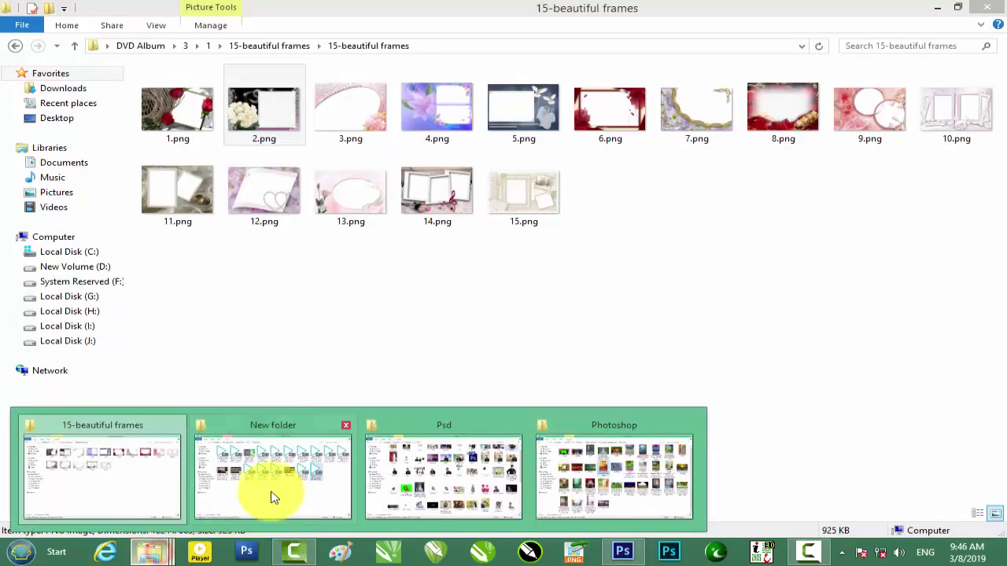
# Browse to the baby's birth-date photo folder and open the baby-under-a-tree photo in Photoshop
pyautogui.click(479, 483)
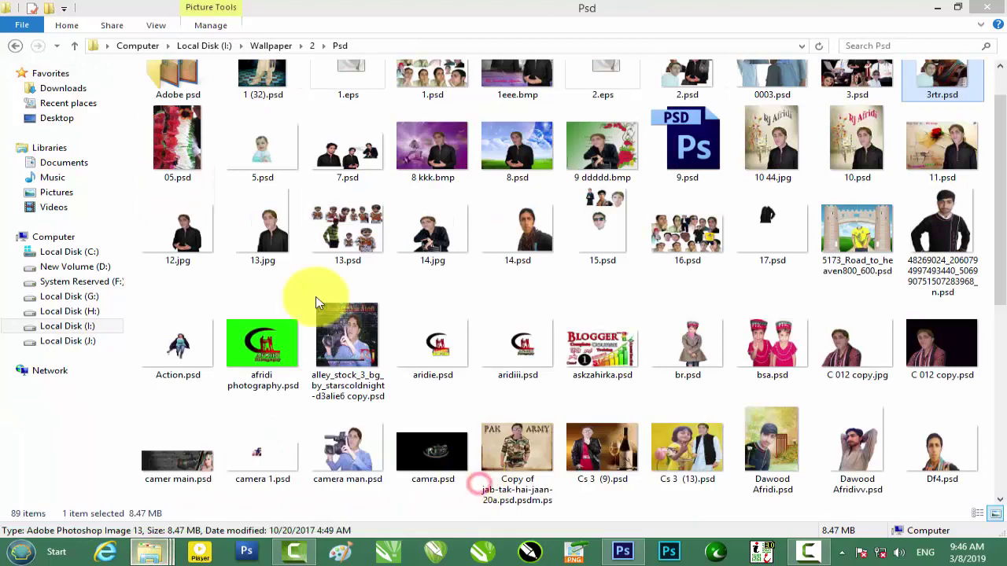
pyautogui.click(17, 48)
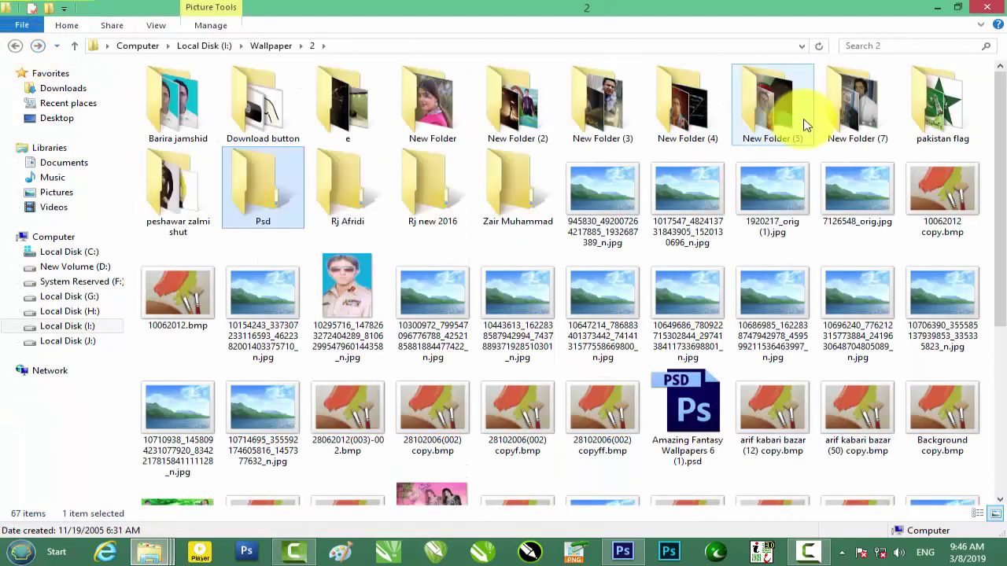
pyautogui.doubleClick(199, 119)
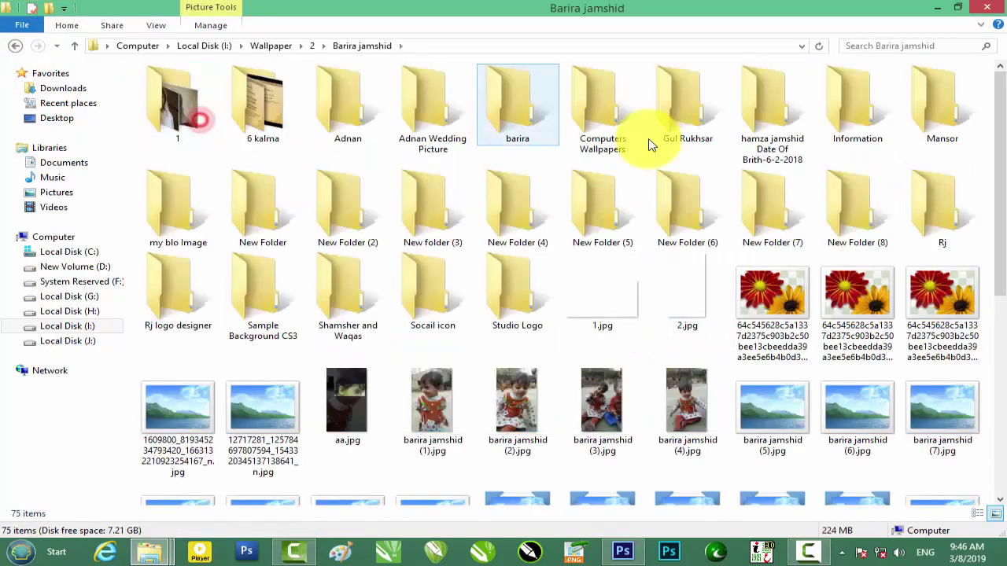
pyautogui.click(767, 137)
pyautogui.doubleClick(767, 140)
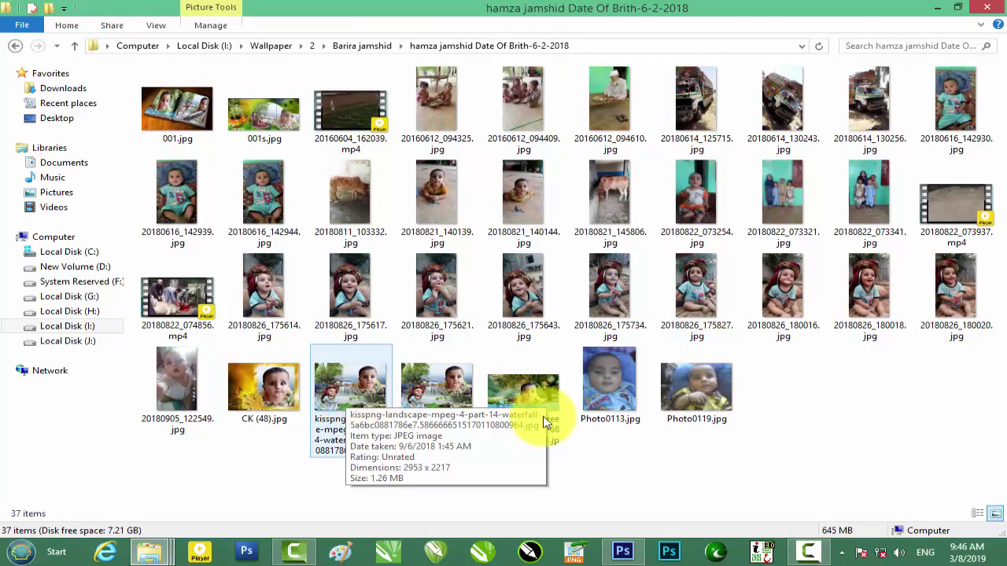
pyautogui.moveTo(539, 403)
pyautogui.mouseDown()
pyautogui.moveTo(553, 469)
pyautogui.moveTo(609, 48)
pyautogui.mouseUp()
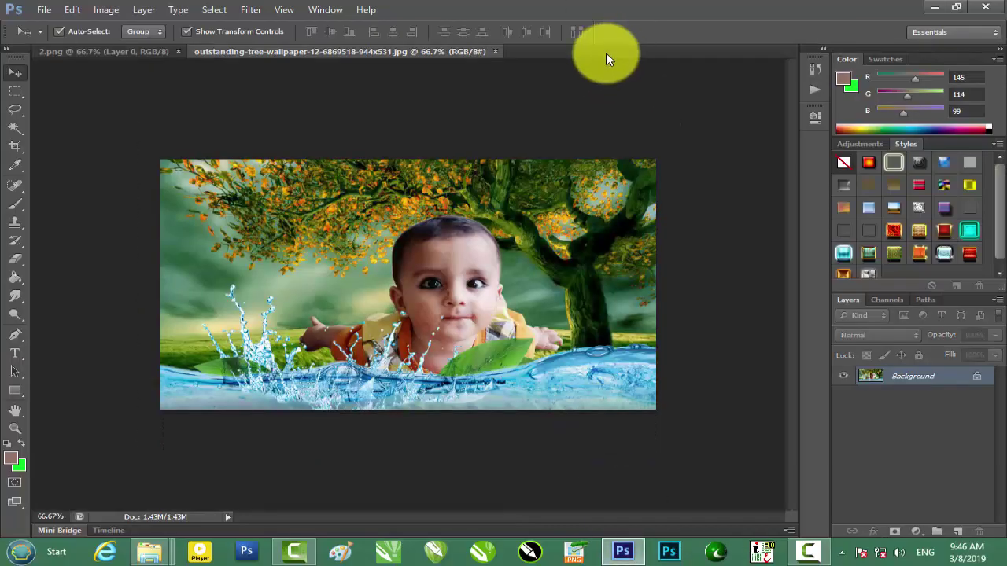
# Place the baby photo into 2.png, resize it to the frame, and put its layer beneath the frame
pyautogui.moveTo(388, 203); pyautogui.dragTo(286, 171)
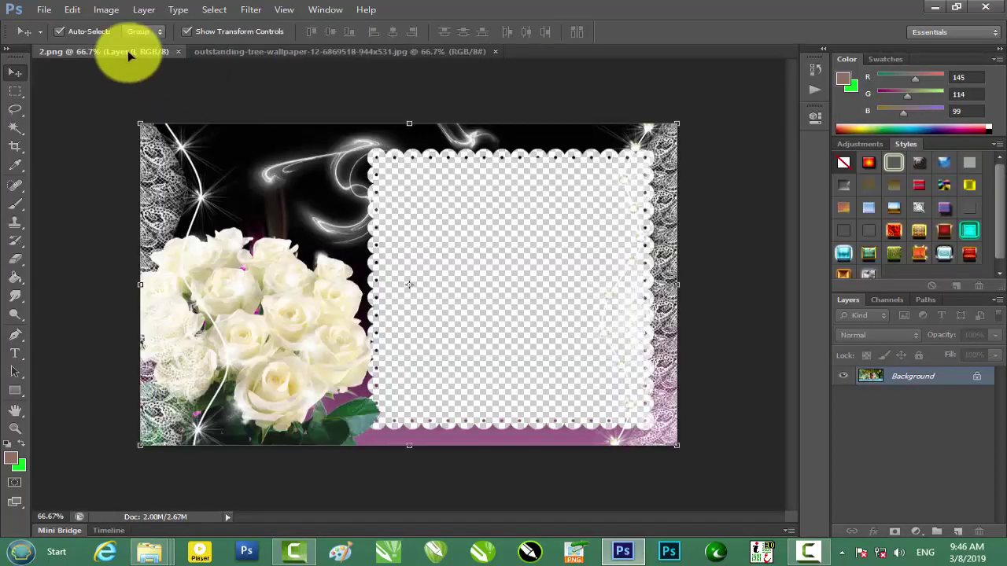
pyautogui.moveTo(127, 50)
pyautogui.mouseDown()
pyautogui.moveTo(483, 236)
pyautogui.moveTo(504, 229)
pyautogui.moveTo(412, 195)
pyautogui.mouseUp()
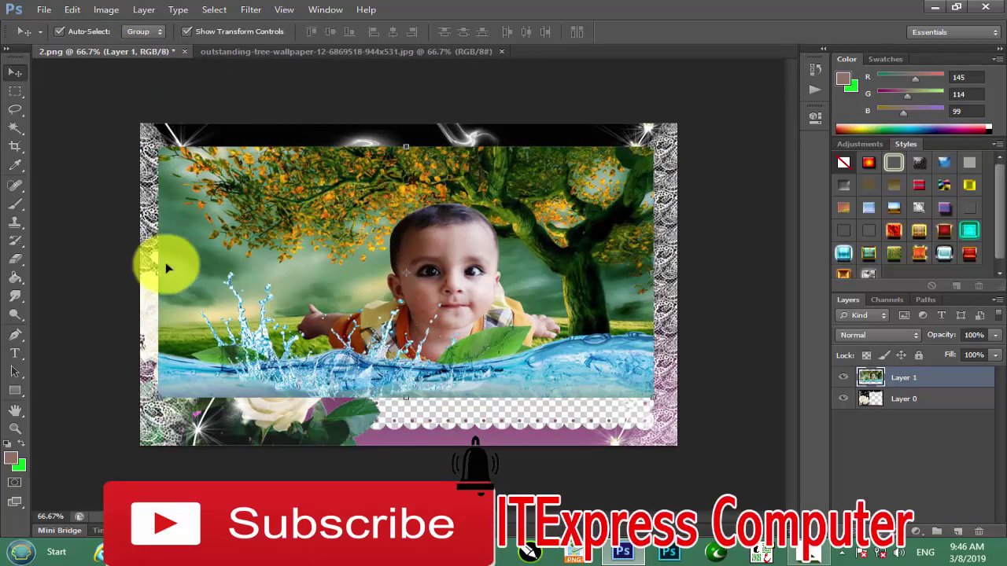
pyautogui.moveTo(161, 273); pyautogui.dragTo(334, 282)
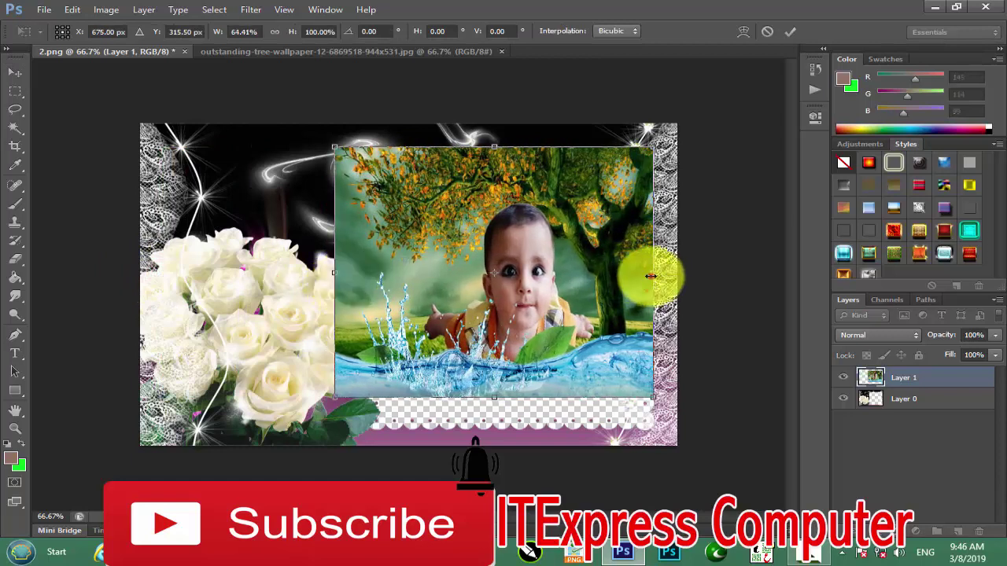
pyautogui.moveTo(650, 276); pyautogui.dragTo(664, 276)
pyautogui.moveTo(494, 398); pyautogui.dragTo(502, 438)
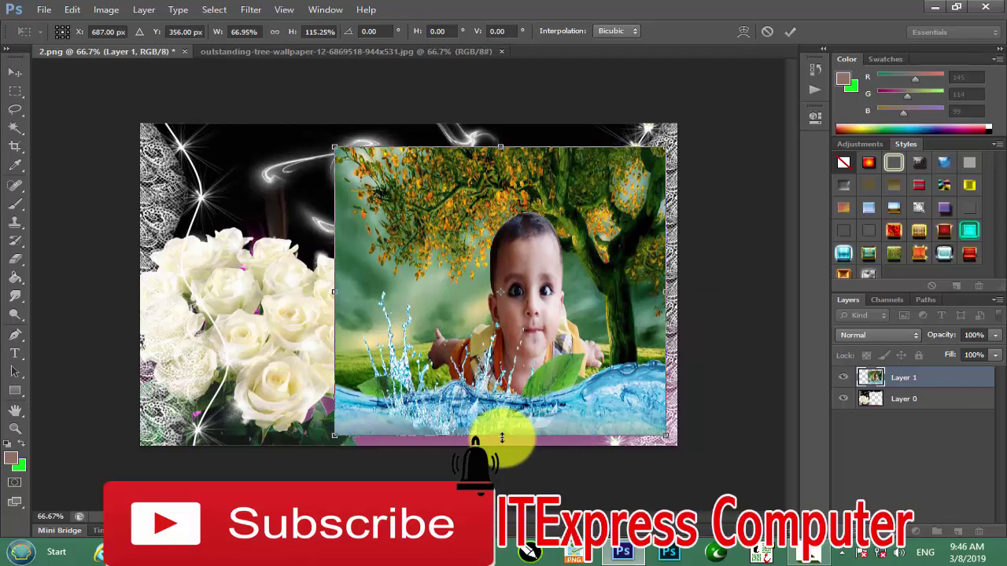
pyautogui.press('Return')
pyautogui.moveTo(949, 383); pyautogui.dragTo(875, 415)
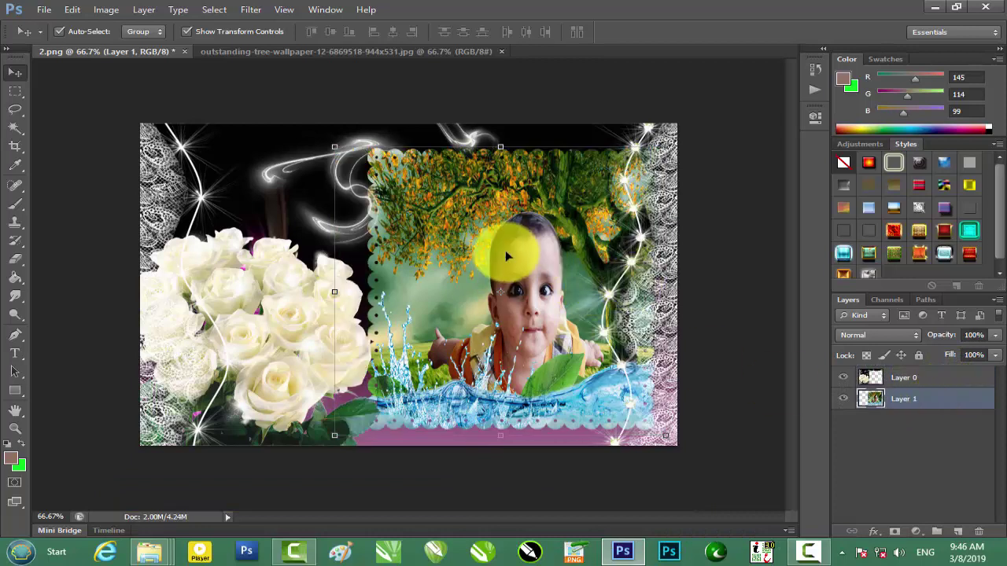
# Toggle the frame and photo layers' visibility to check the baby composite
pyautogui.click(739, 249)
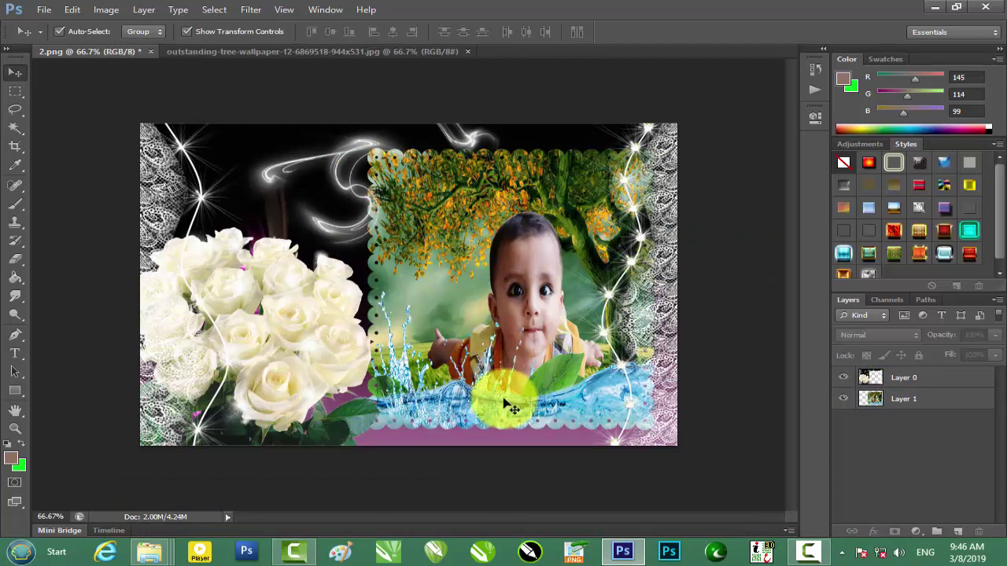
pyautogui.click(302, 252)
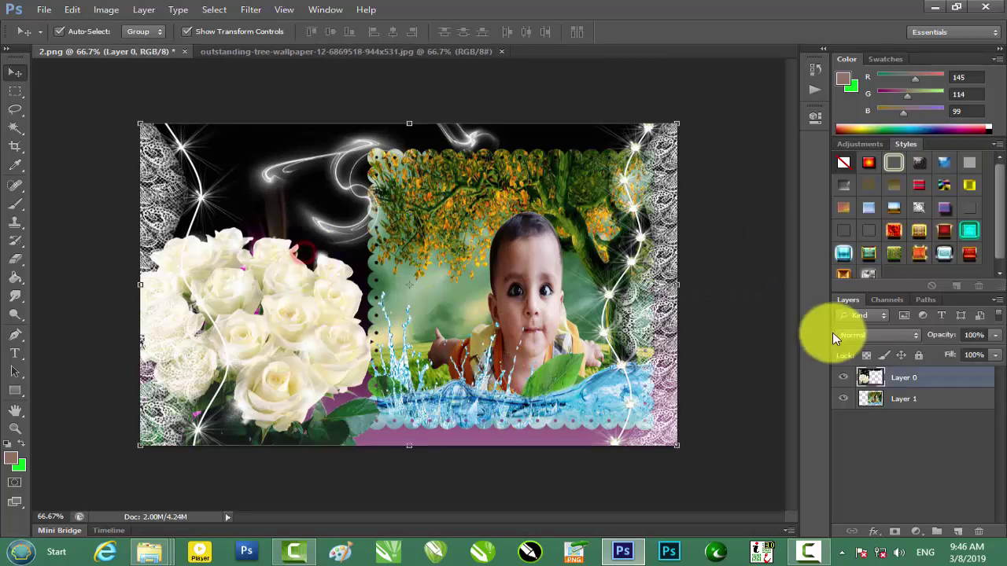
pyautogui.click(843, 380)
pyautogui.click(844, 381)
pyautogui.click(842, 404)
pyautogui.click(842, 403)
pyautogui.click(750, 342)
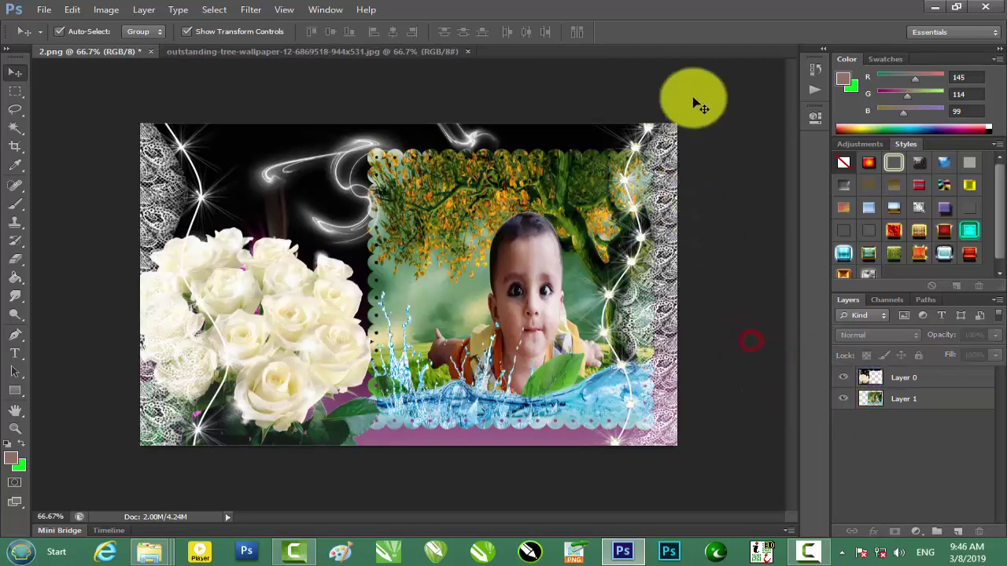
# Close both documents without saving and bring back the 15-beautiful frames folder
pyautogui.moveTo(710, 51); pyautogui.dragTo(624, 91)
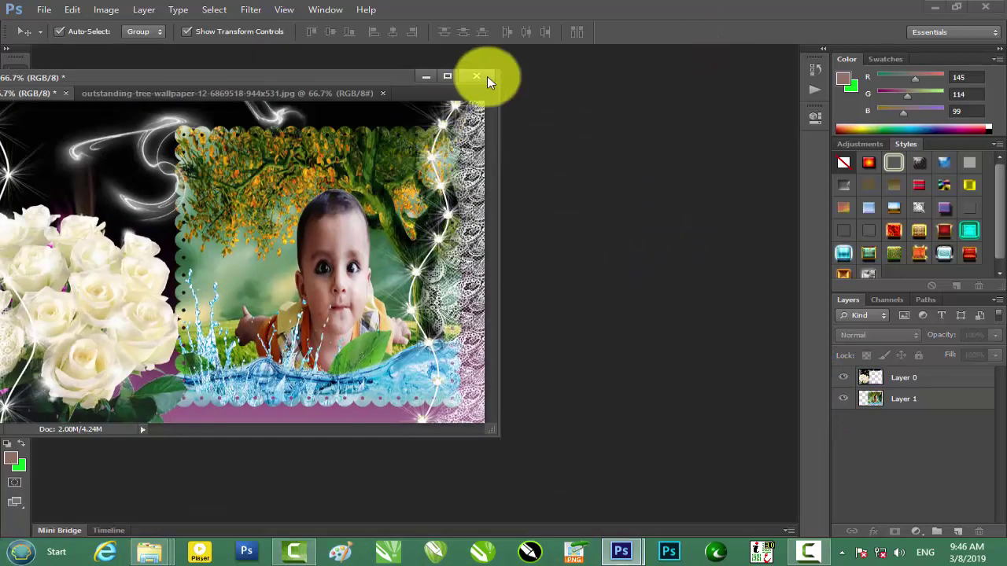
pyautogui.click(480, 76)
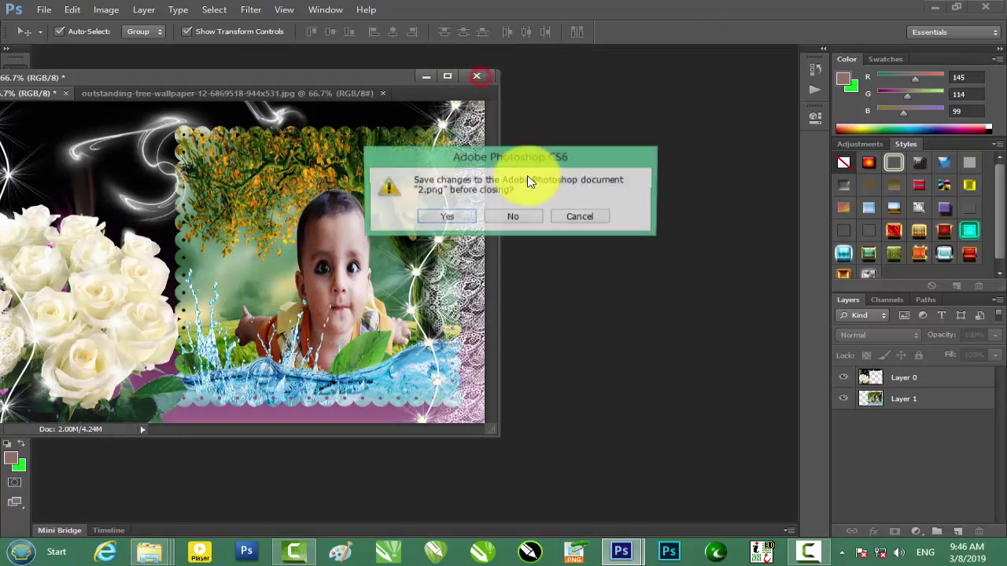
pyautogui.click(513, 216)
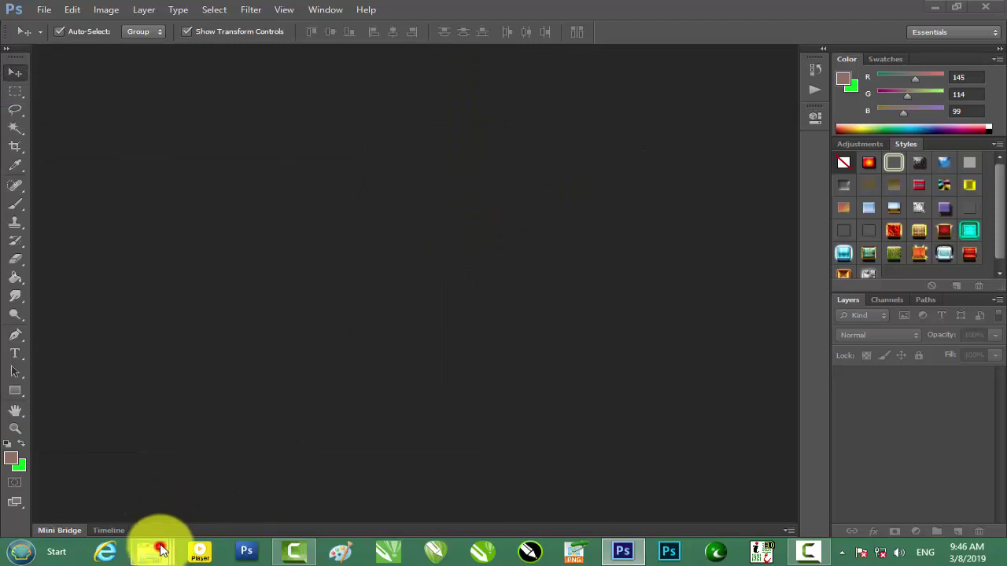
pyautogui.click(160, 549)
pyautogui.click(149, 490)
# Open the red-rose frame 1.png in Photoshop and bring in _0003 copy.jpg from New Folder (2)
pyautogui.click(208, 140)
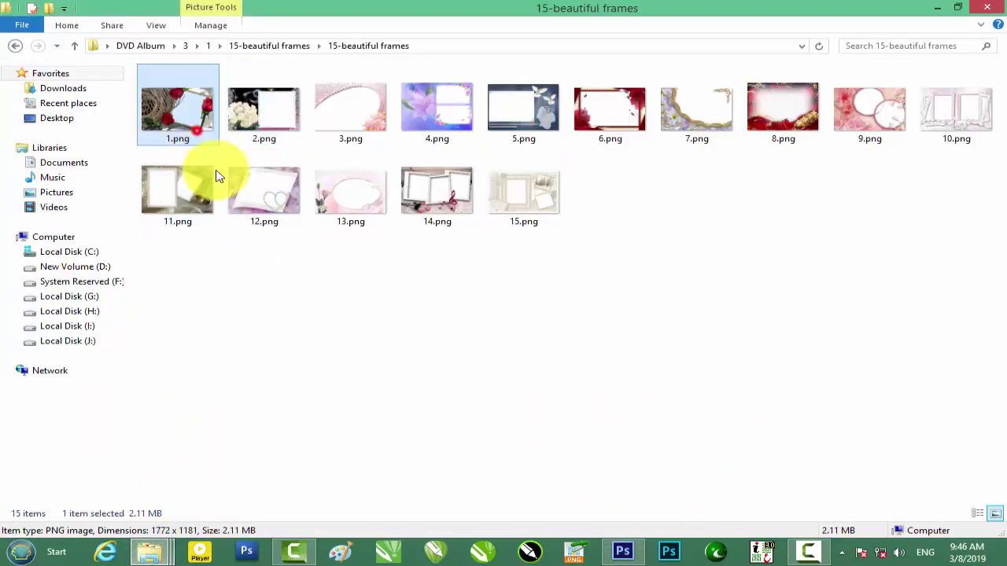
pyautogui.moveTo(219, 176); pyautogui.dragTo(465, 324)
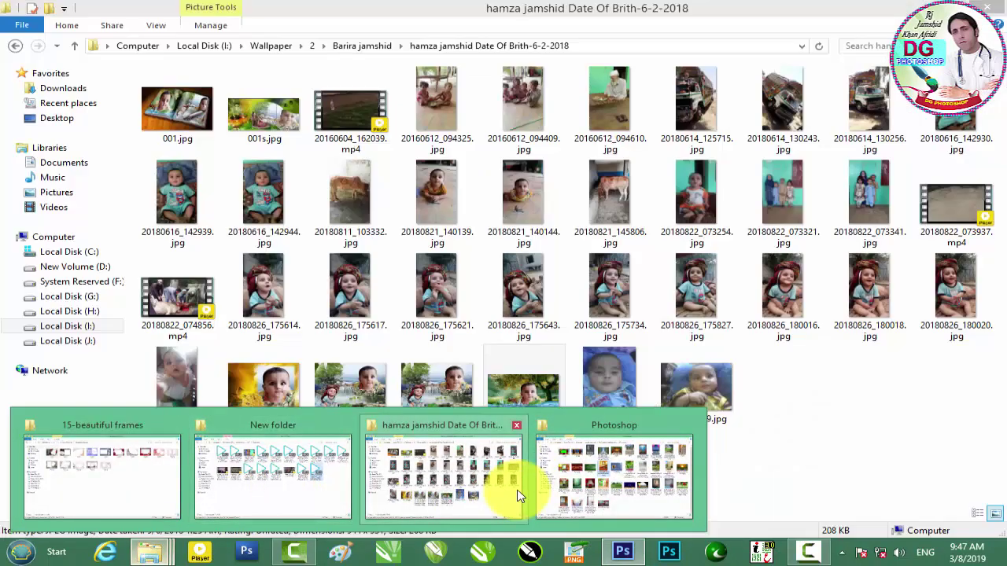
pyautogui.click(485, 485)
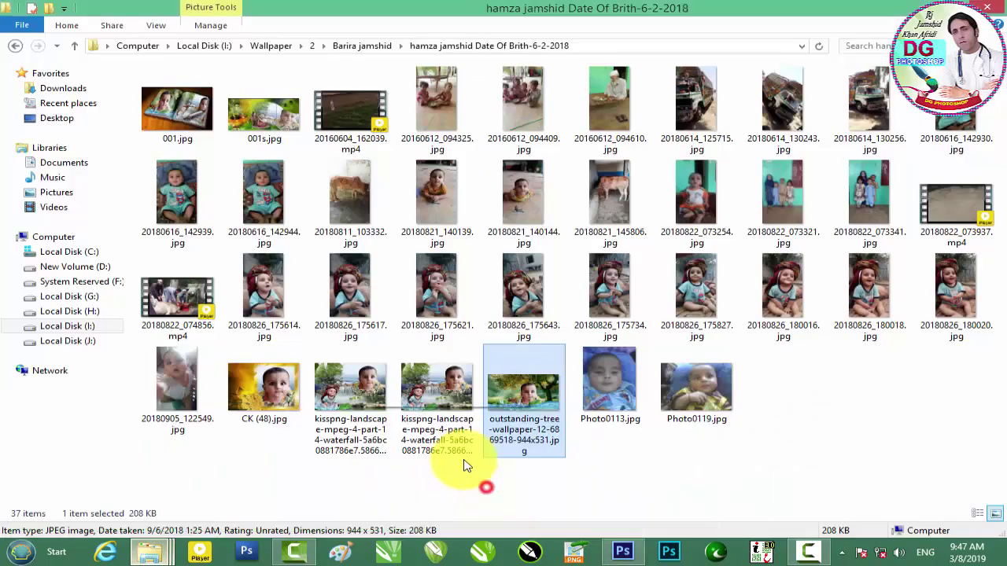
pyautogui.click(15, 45)
pyautogui.doubleClick(369, 211)
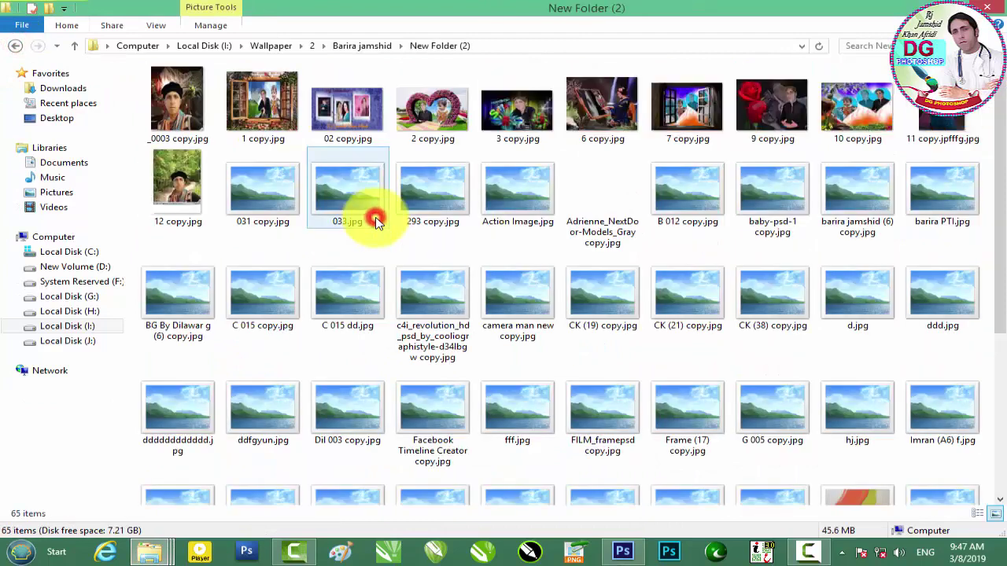
pyautogui.moveTo(187, 103); pyautogui.dragTo(560, 234)
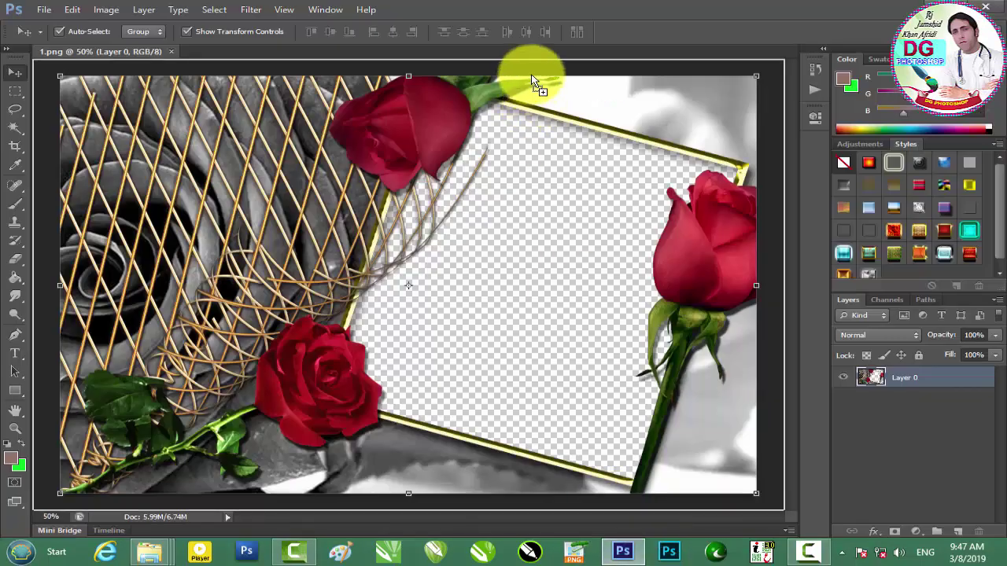
# Move the man's photo into 1.png and scale it down over the frame opening
pyautogui.moveTo(560, 233); pyautogui.dragTo(533, 56)
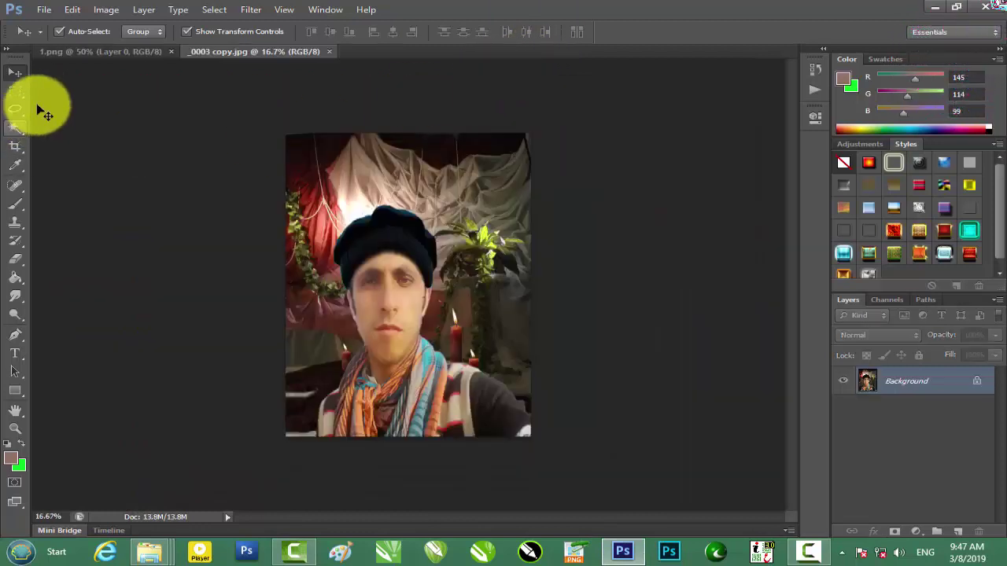
pyautogui.moveTo(399, 225)
pyautogui.mouseDown()
pyautogui.moveTo(134, 55)
pyautogui.moveTo(569, 261)
pyautogui.mouseUp()
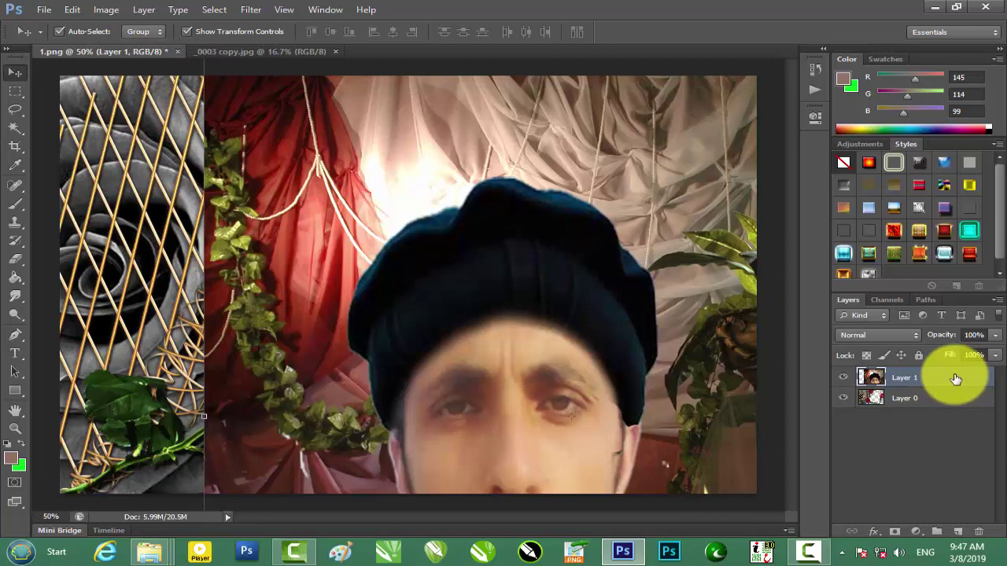
pyautogui.hotkey('ctrl', '-')
pyautogui.hotkey('ctrl', '-')
pyautogui.hotkey('ctrl', '-')
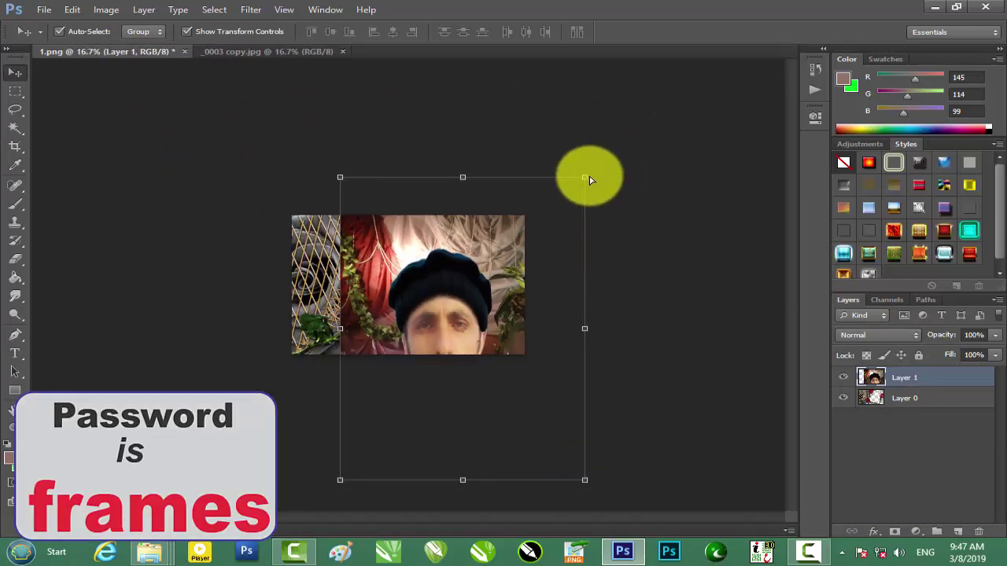
pyautogui.moveTo(585, 178); pyautogui.dragTo(476, 382)
pyautogui.moveTo(441, 412)
pyautogui.mouseDown()
pyautogui.moveTo(478, 253)
pyautogui.moveTo(476, 270)
pyautogui.moveTo(432, 285)
pyautogui.mouseUp()
pyautogui.press('Return')
pyautogui.hotkey('ctrl', '+')
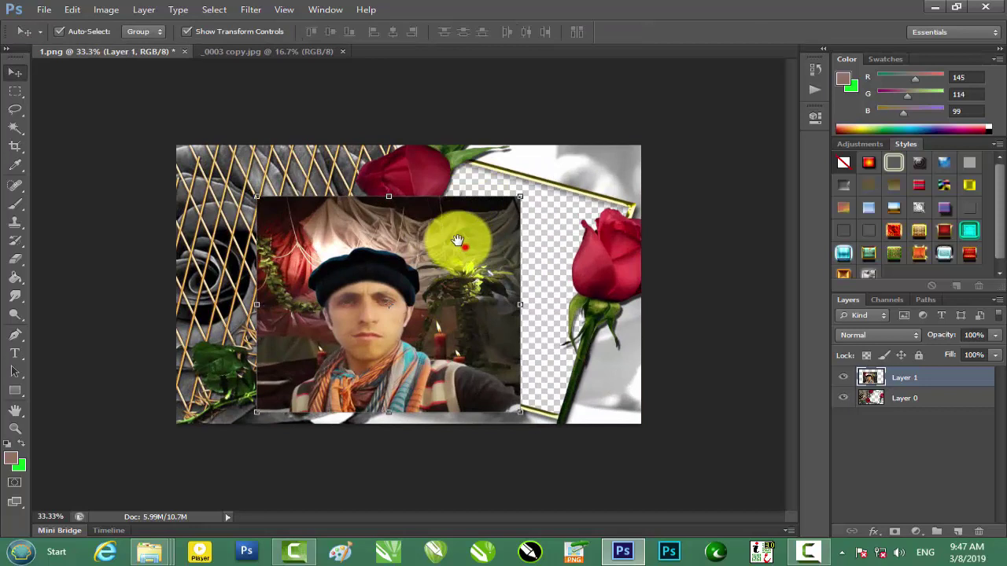
# Rotate the photo about 18.62° to the frame's tilt, narrow it, and place it beneath the frame
pyautogui.moveTo(394, 183)
pyautogui.mouseDown()
pyautogui.moveTo(484, 262)
pyautogui.moveTo(507, 232)
pyautogui.moveTo(454, 363)
pyautogui.moveTo(428, 387)
pyautogui.mouseUp()
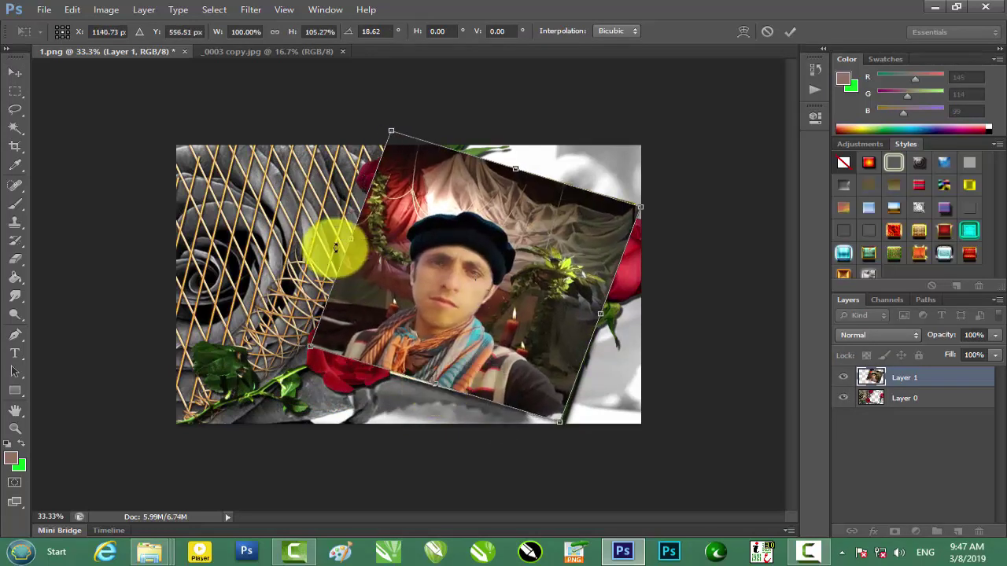
pyautogui.moveTo(351, 240); pyautogui.dragTo(374, 261)
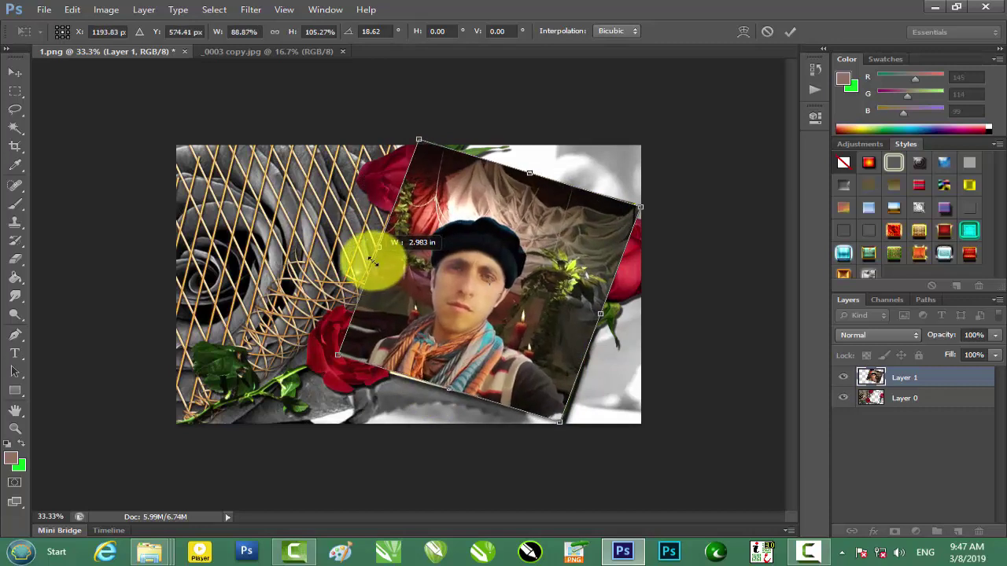
pyautogui.press('Return')
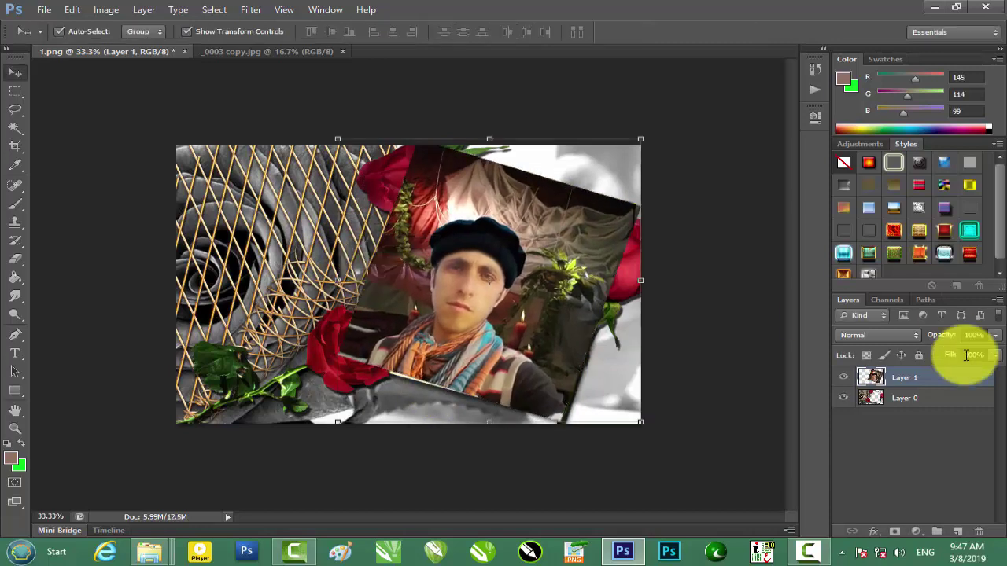
pyautogui.moveTo(936, 378); pyautogui.dragTo(923, 416)
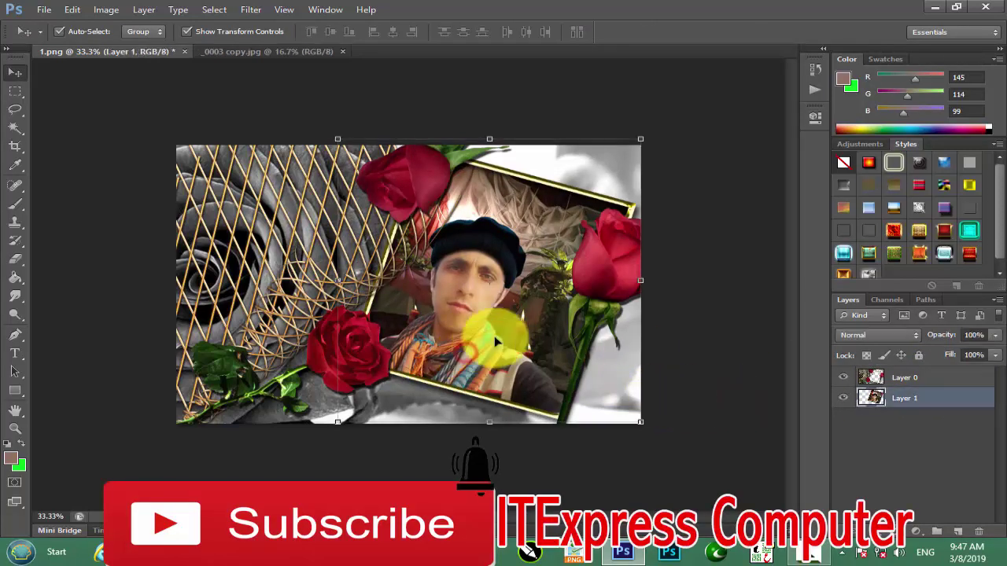
# Deselect the layer to review the man in the red-rose frame, then minimize Photoshop
pyautogui.click(693, 288)
pyautogui.click(934, 8)
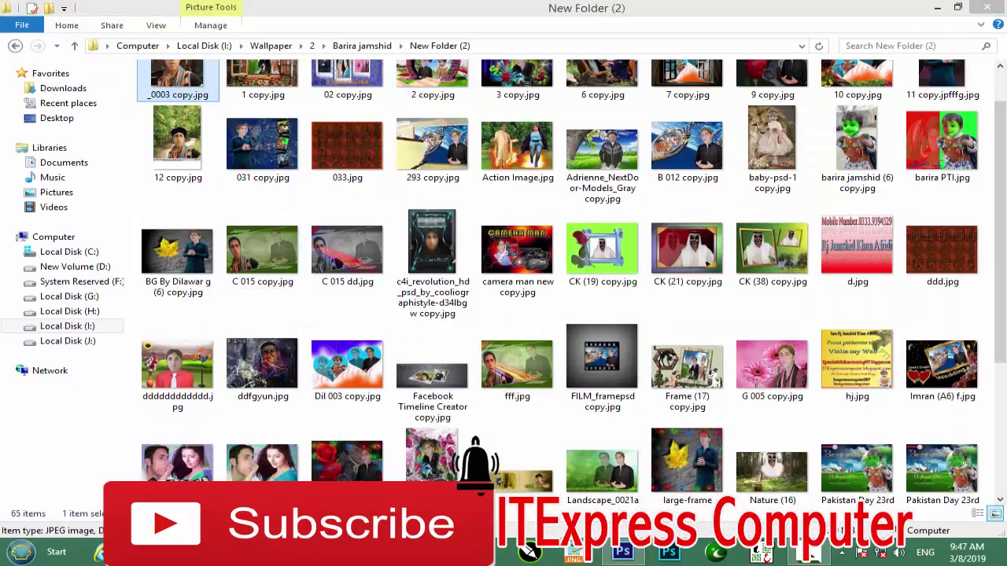
# Switch to the 15-beautiful frames Explorer window from the taskbar
pyautogui.moveTo(810, 552)
pyautogui.click(87, 464)
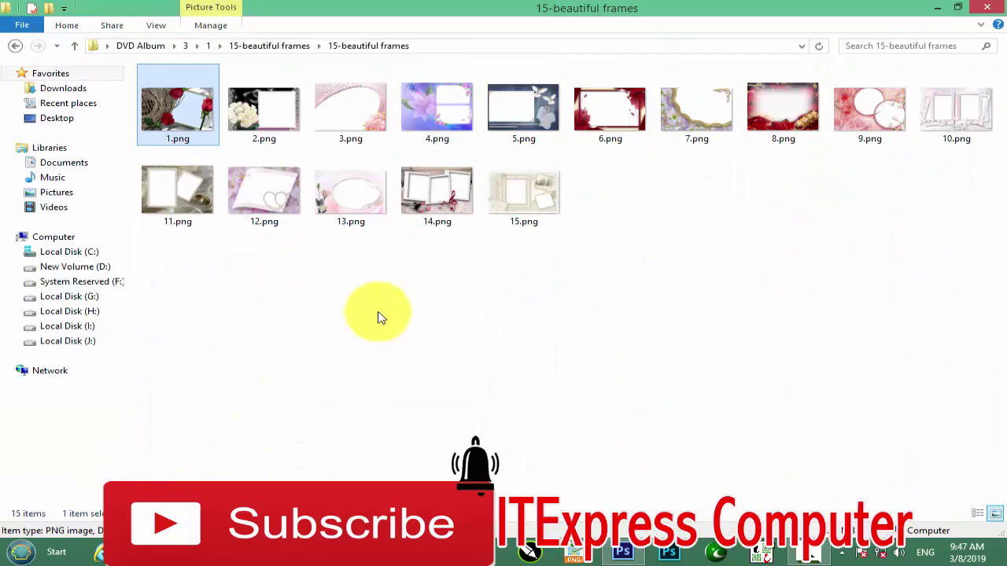